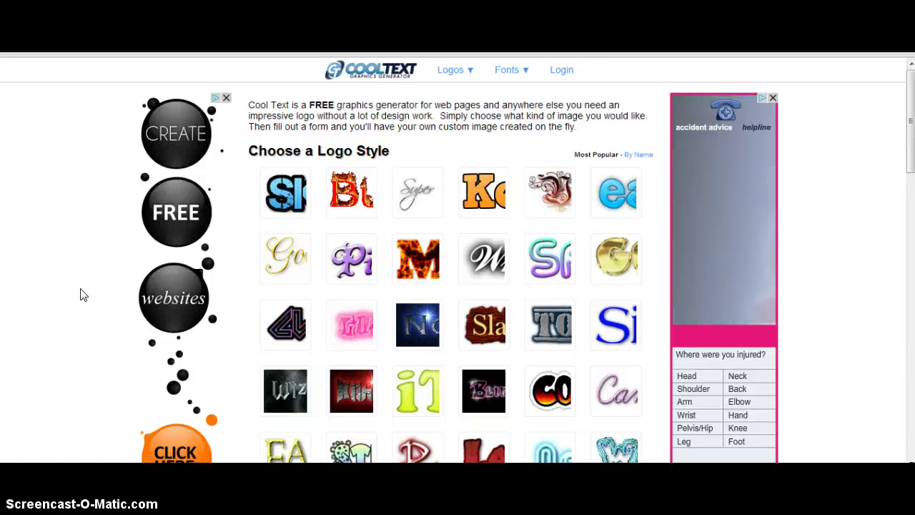
Step: Scroll through Cool Text's Choose a Logo Style gallery to find the Still Cool button style
click(28, 290)
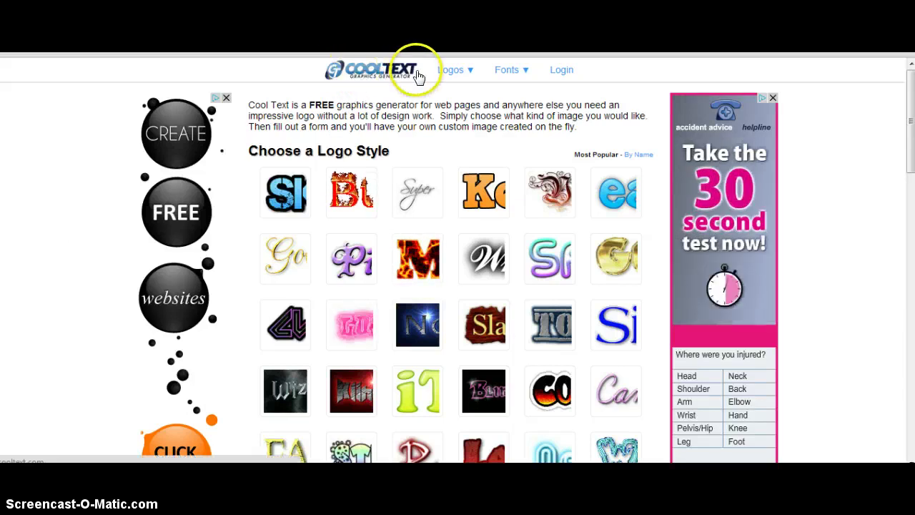
scroll(76, 188, down, 3)
scroll(76, 190, down, 3)
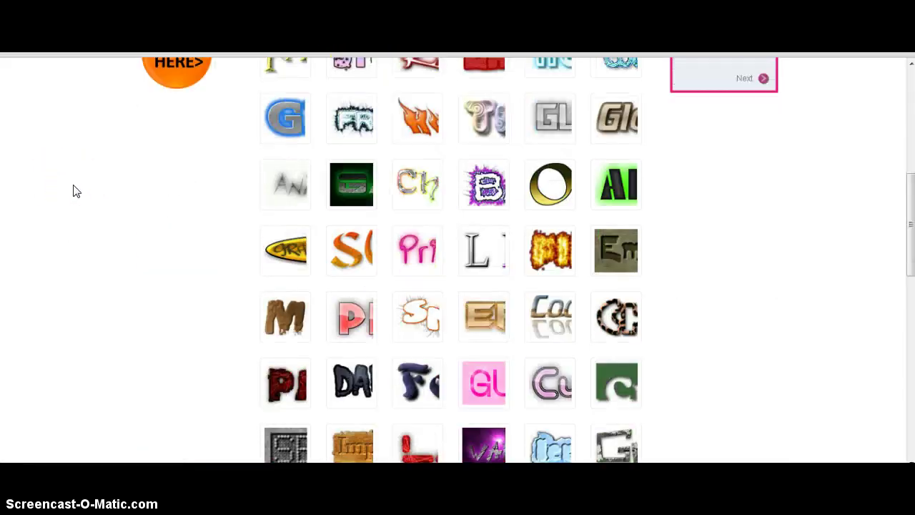
scroll(75, 190, down, 3)
scroll(75, 191, down, 3)
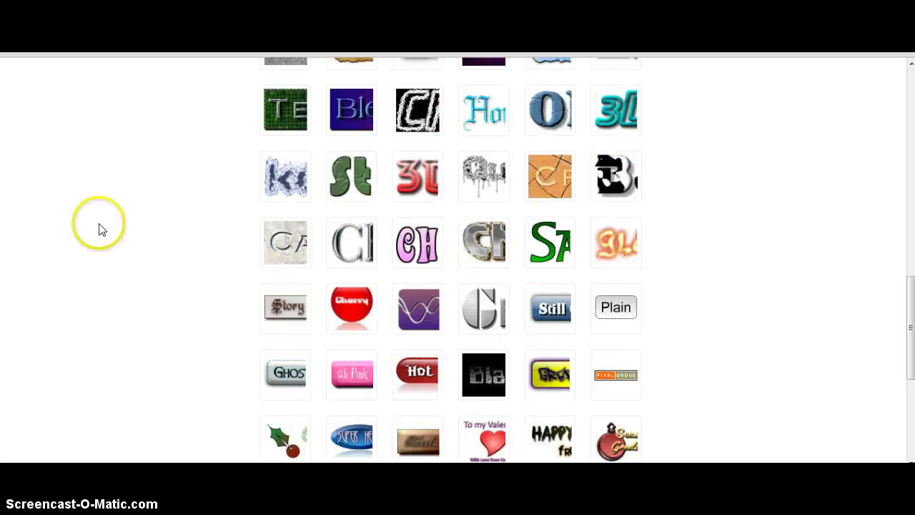
Step: Pick the Still Cool style, change the logo text to 'Pay what you want', and bring up the font choices
click(545, 309)
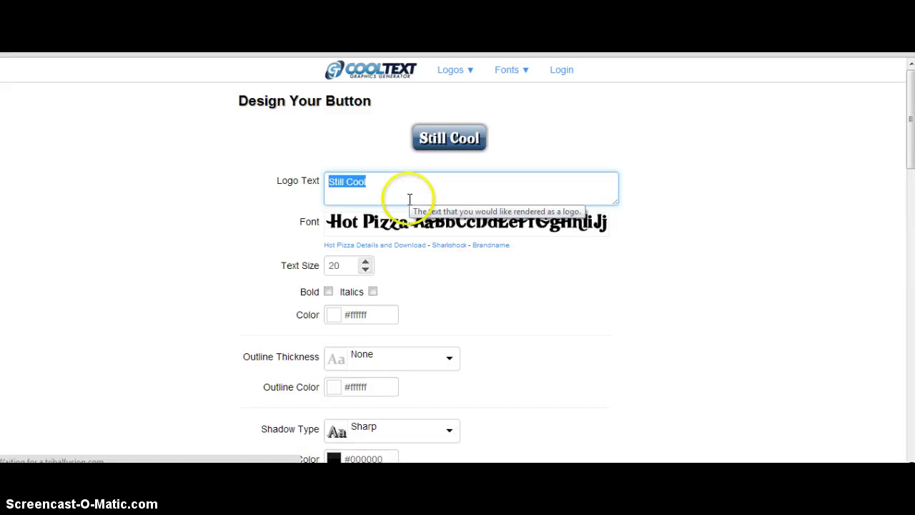
text(what y)
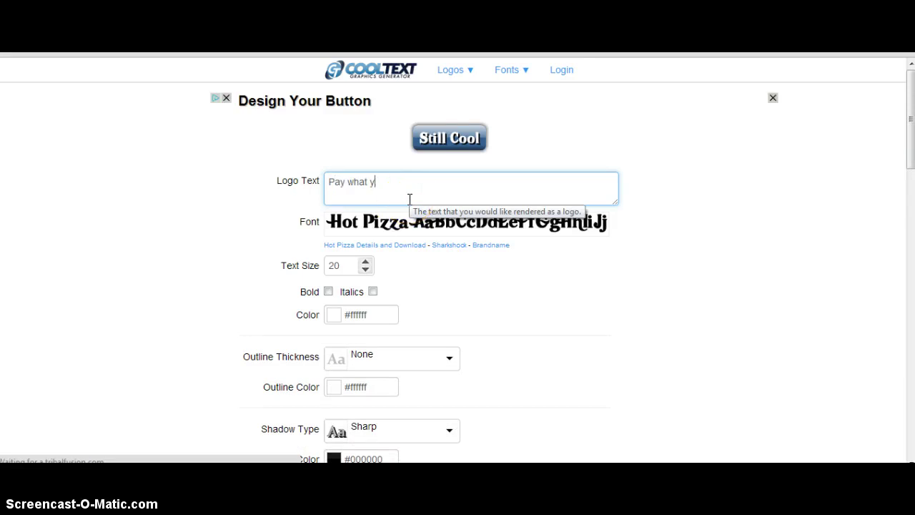
text(ou want)
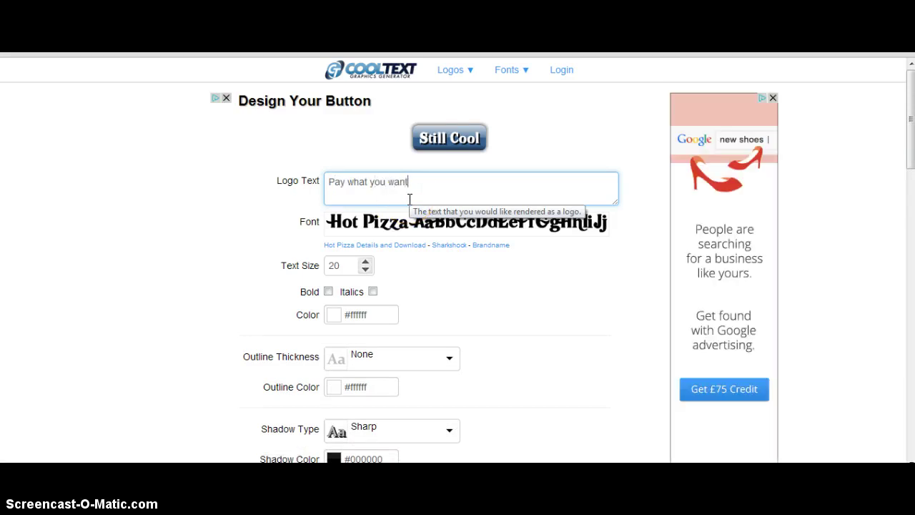
click(521, 233)
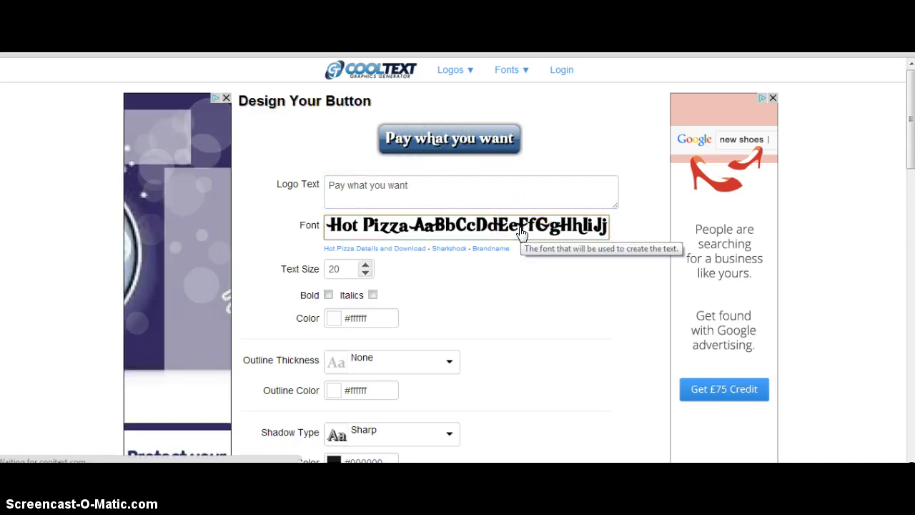
Step: Set the button font to Crillee from the Sans Serif category
click(572, 183)
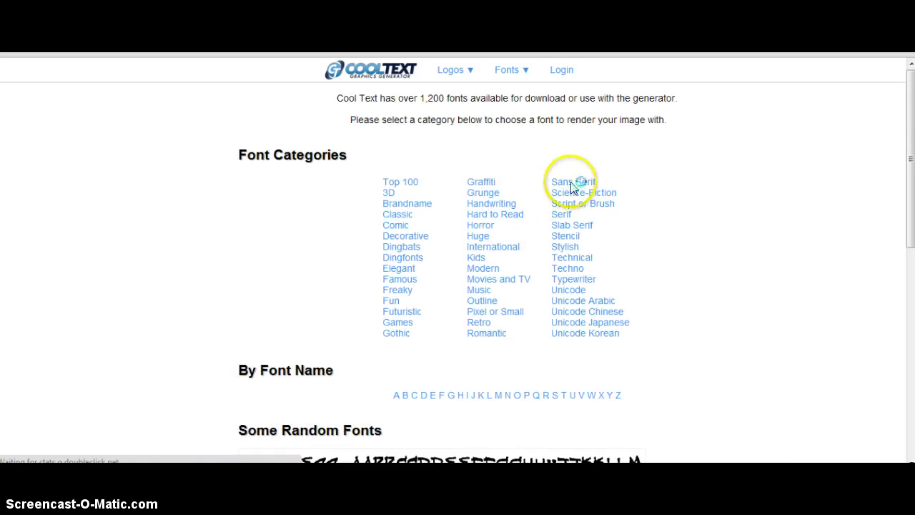
click(526, 183)
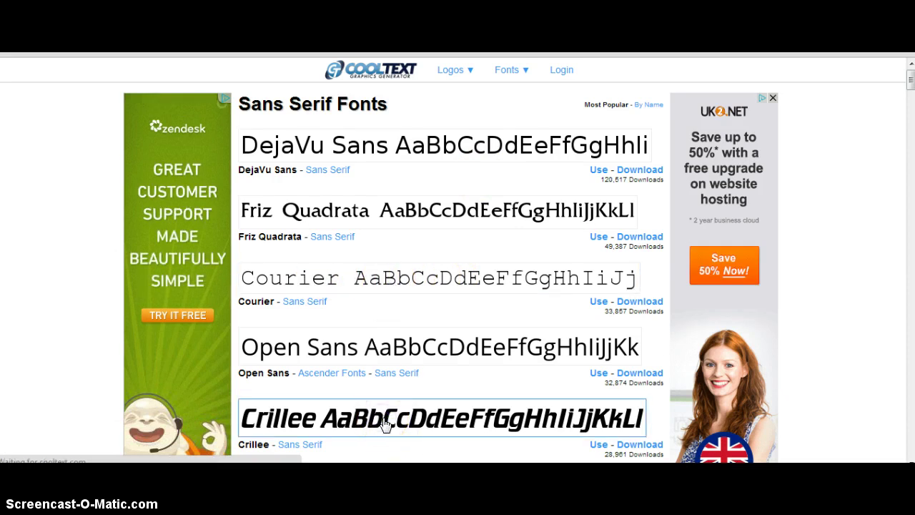
click(390, 420)
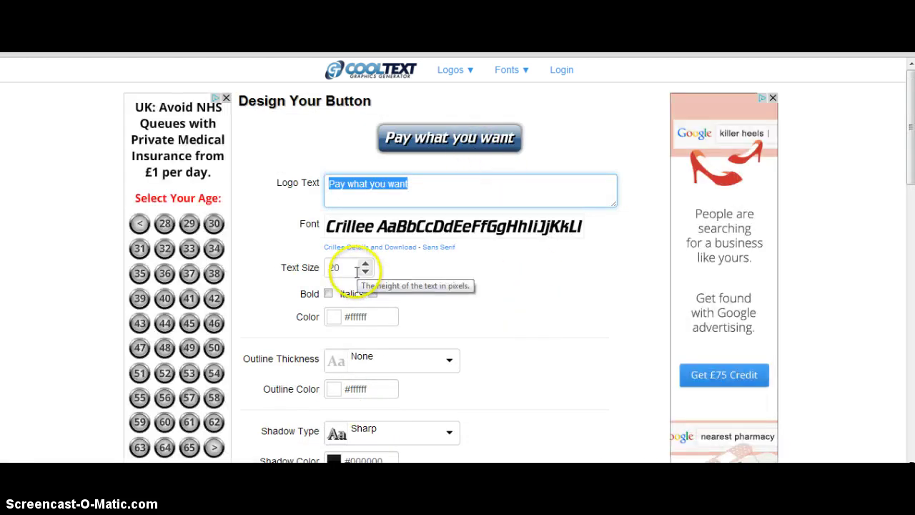
scroll(561, 343, down, 1)
scroll(562, 343, down, 1)
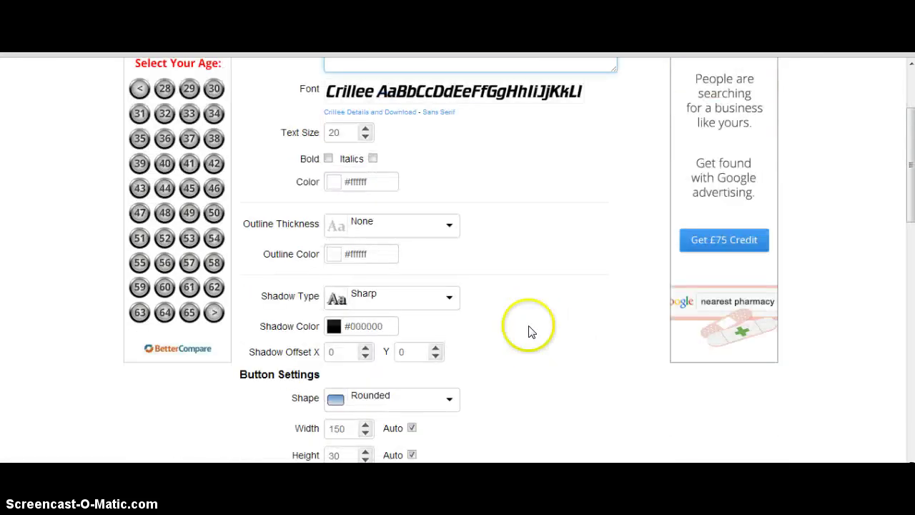
scroll(565, 349, down, 1)
scroll(560, 352, down, 2)
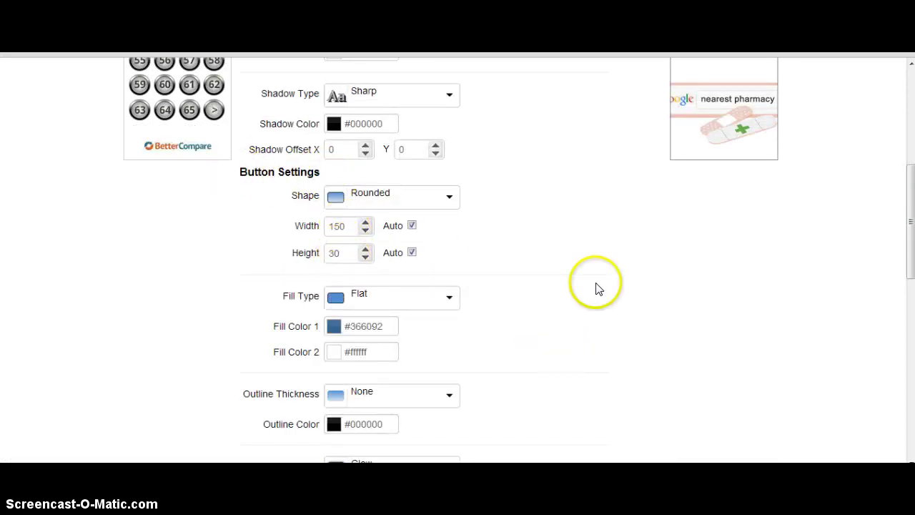
scroll(599, 289, down, 2)
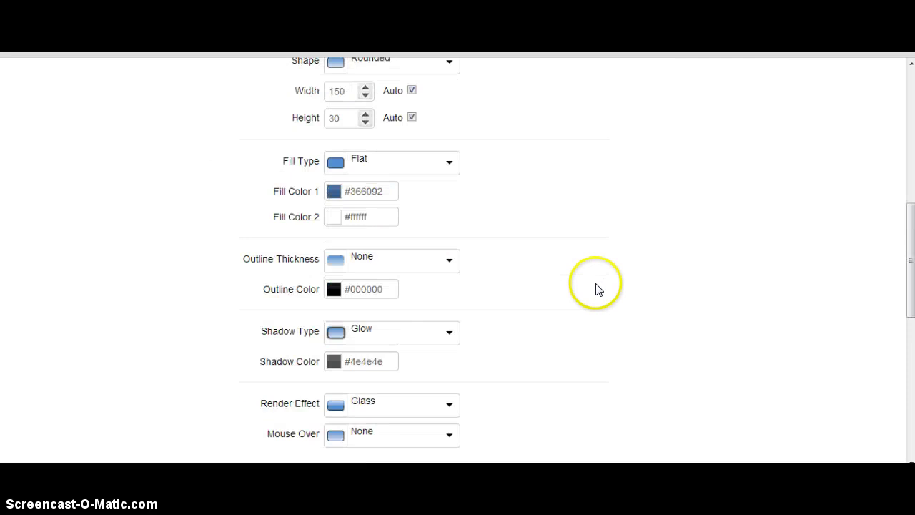
click(451, 166)
click(446, 162)
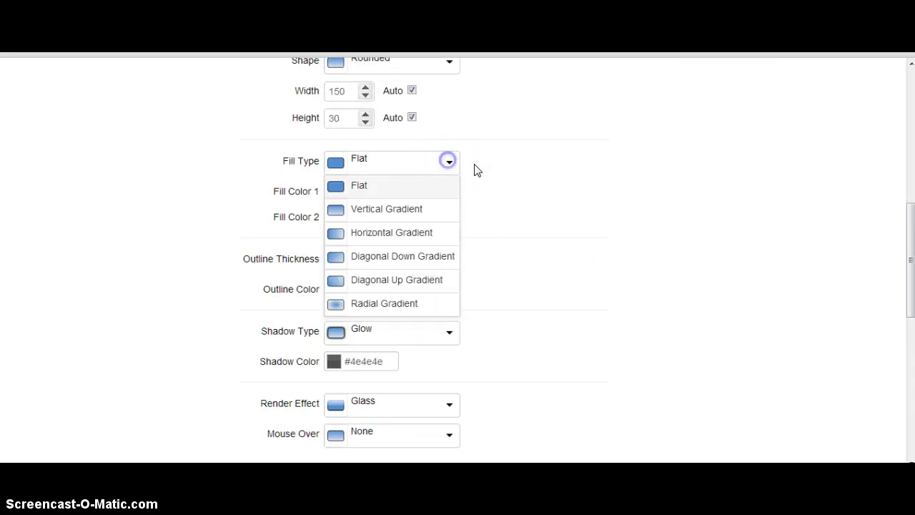
scroll(611, 313, down, 2)
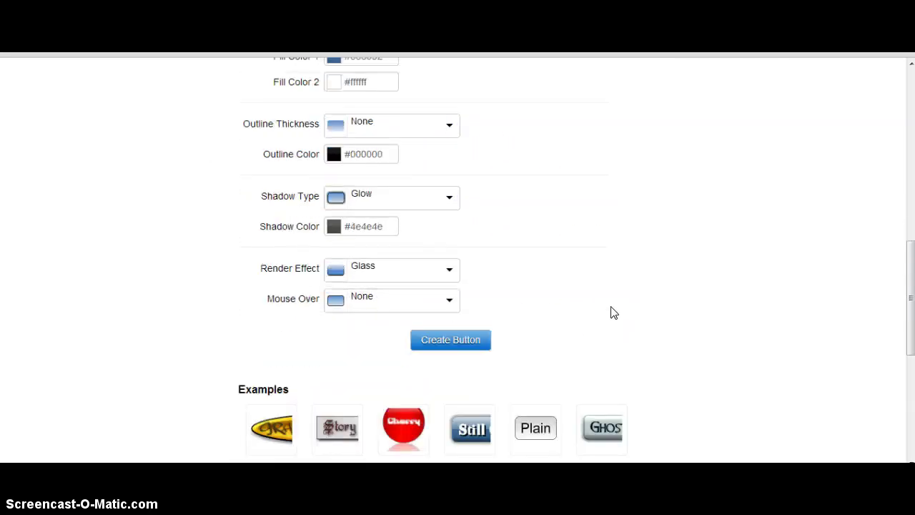
Step: Create the 'Pay what you want' button image, check its HTML code option, then download the image
click(440, 342)
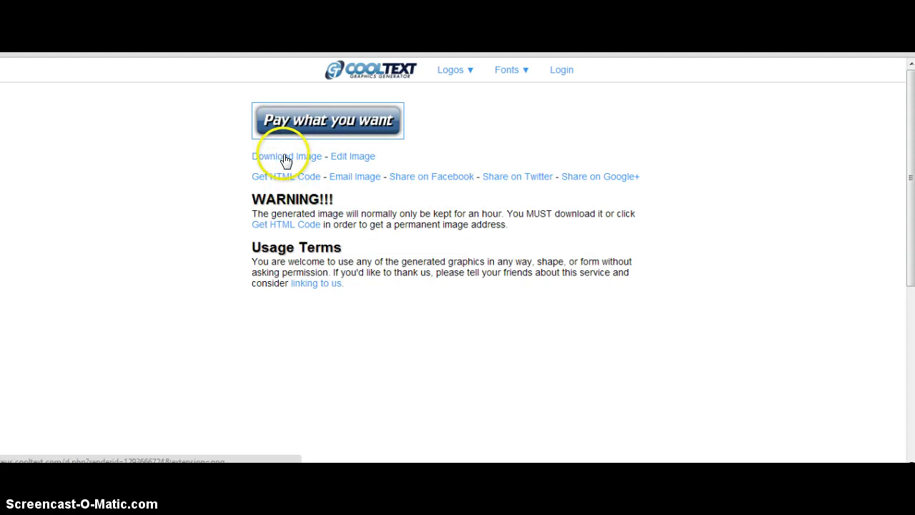
scroll(285, 159, down, 1)
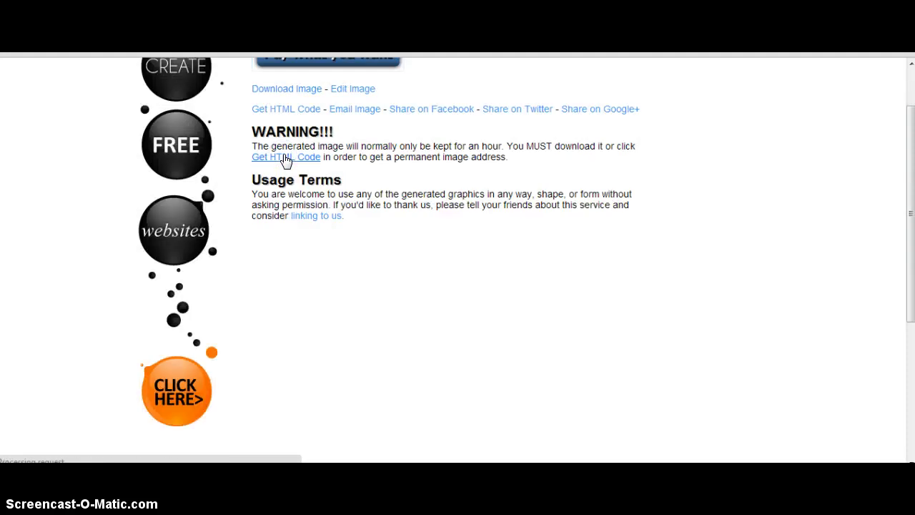
click(285, 157)
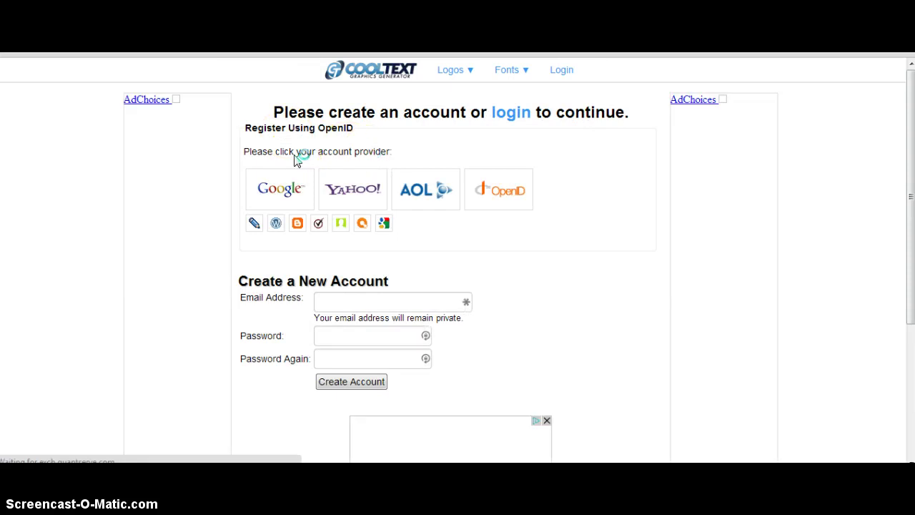
key(alt+Left)
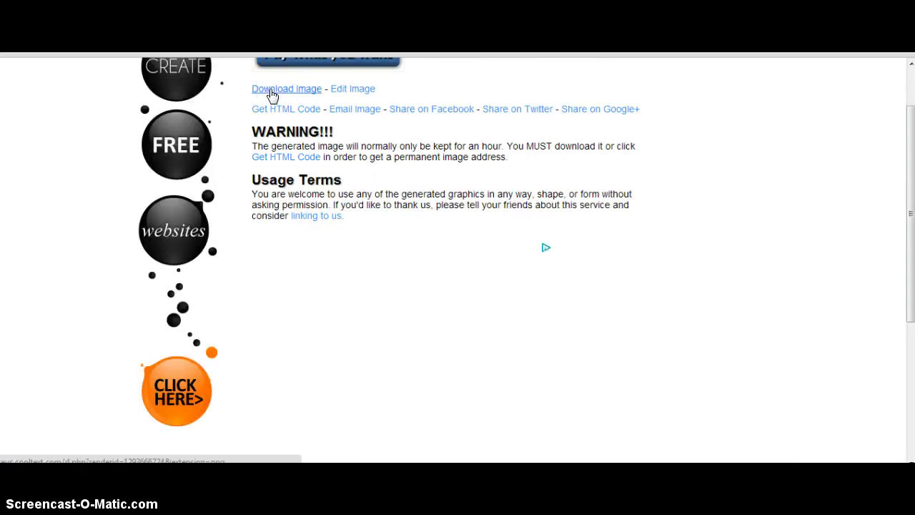
click(423, 271)
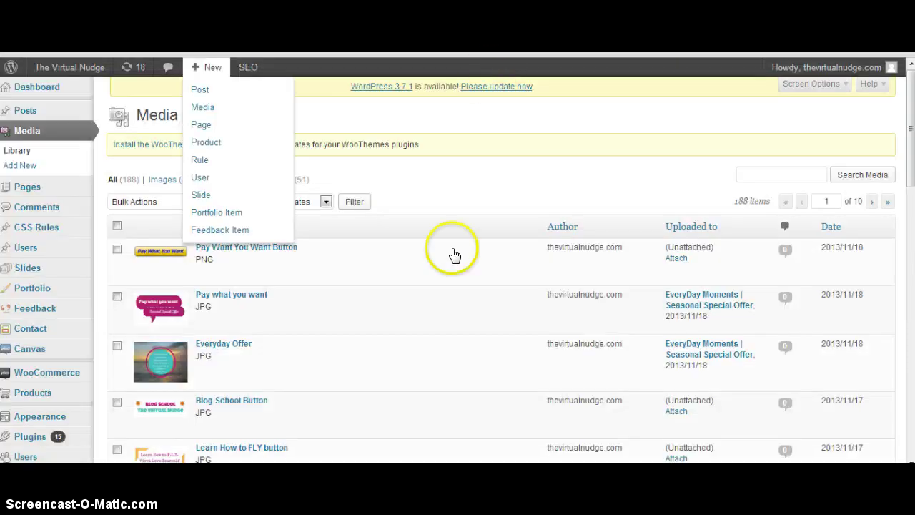
click(50, 184)
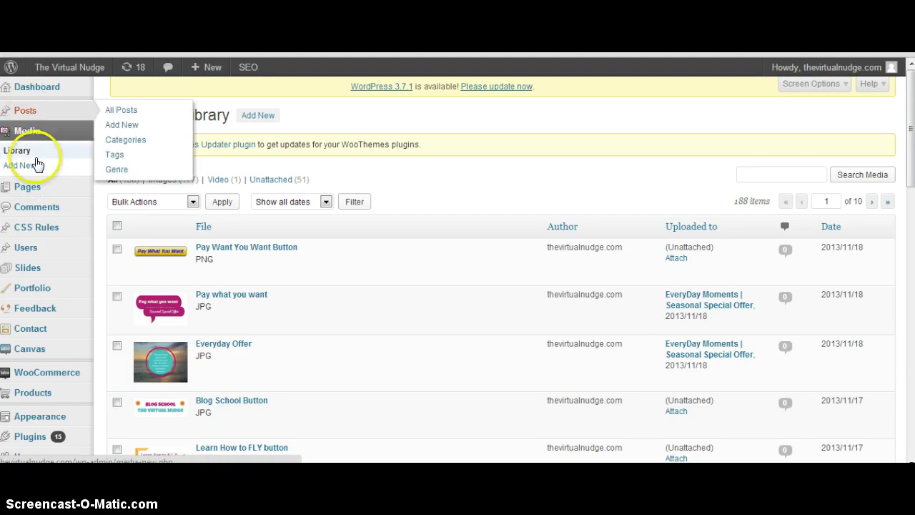
Step: Go to Media > Add New in the WordPress dashboard
click(46, 135)
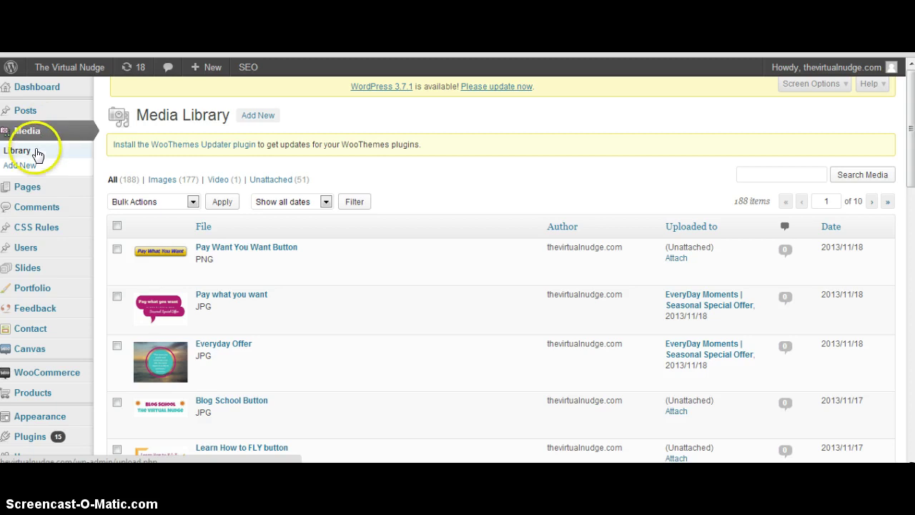
click(34, 165)
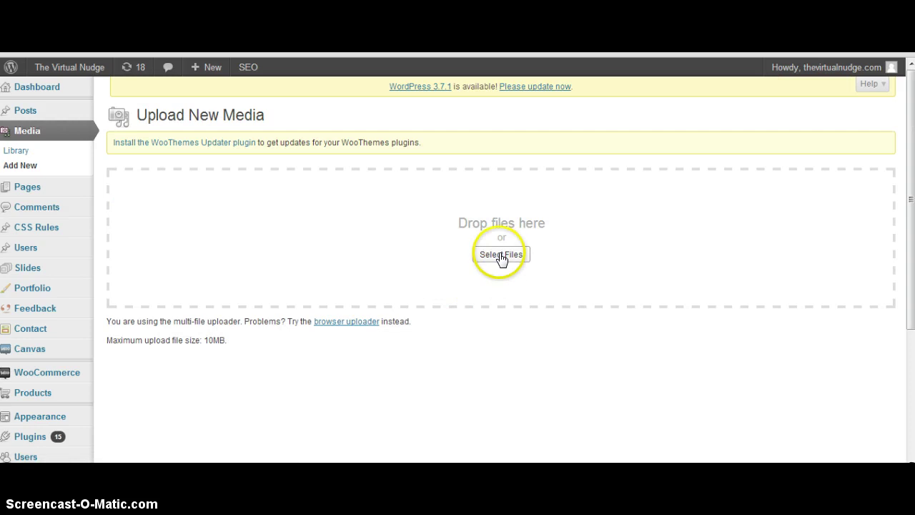
Step: Upload cooltext1293666724.png to the media library and select its file URL
click(500, 255)
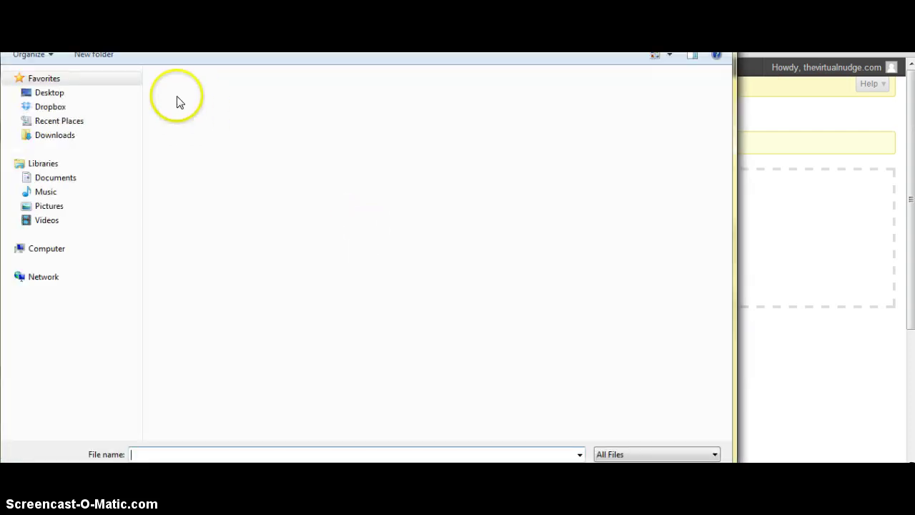
click(179, 97)
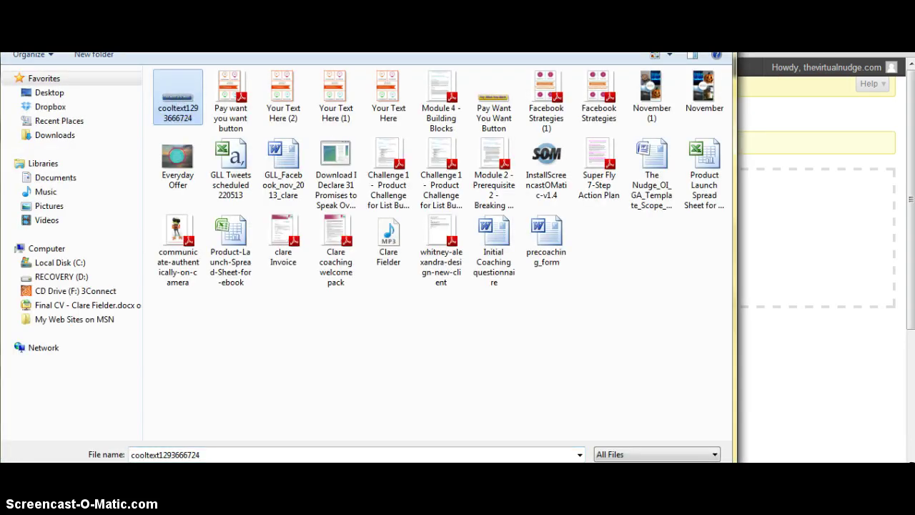
key(Return)
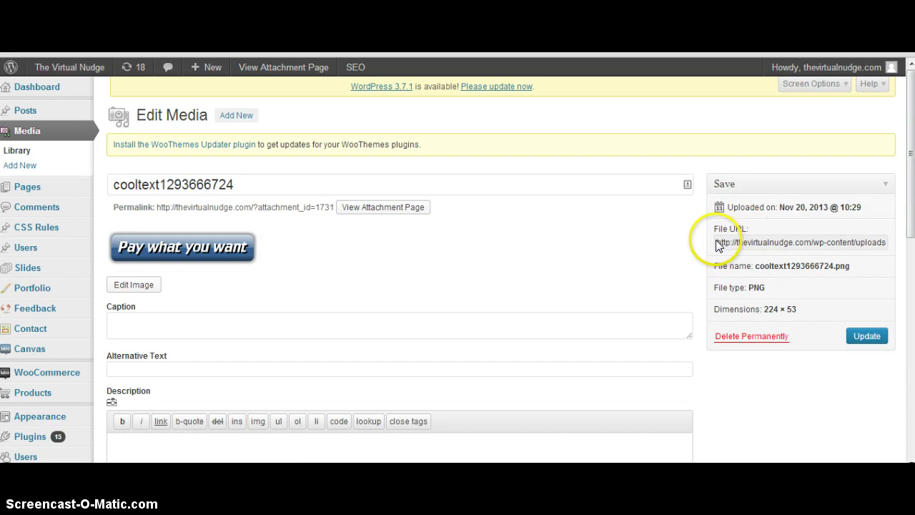
drag(717, 242, 911, 245)
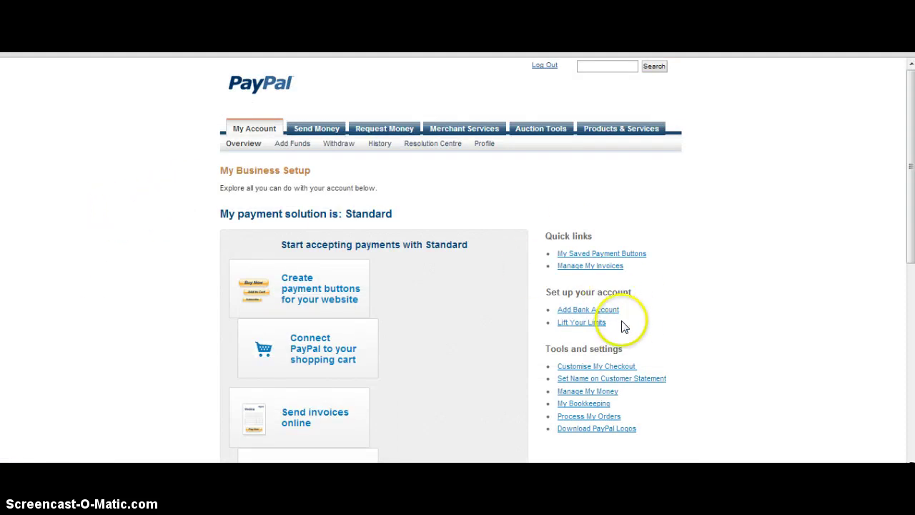
Step: Start a new PayPal website payment button from the My Account overview
click(308, 292)
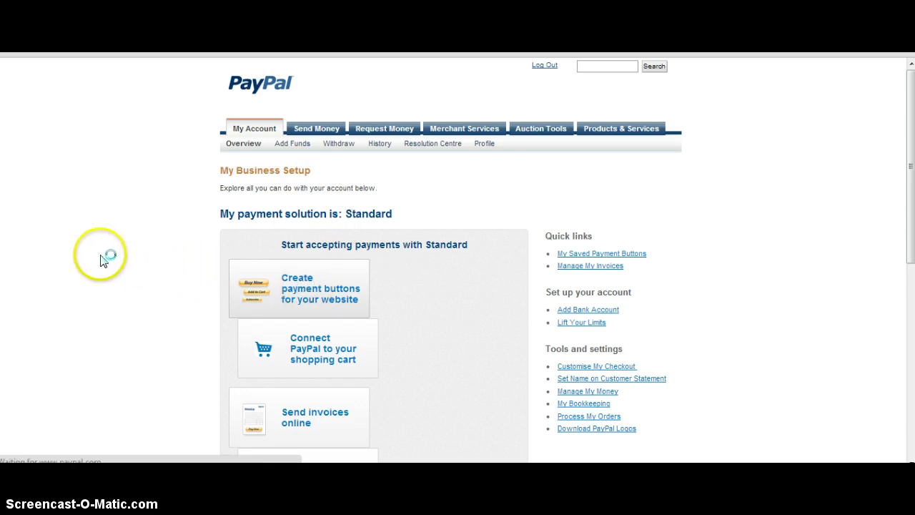
scroll(108, 257, down, 5)
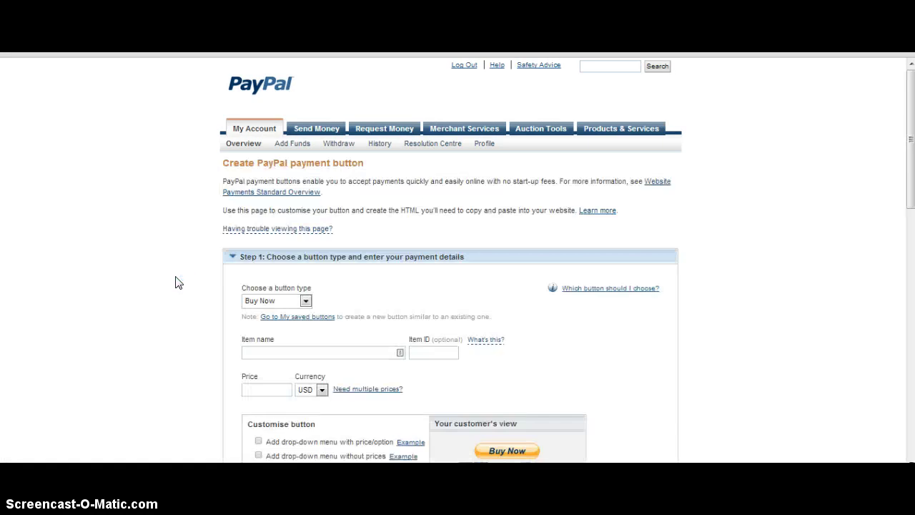
Step: Name the Buy Now item 'Test | Suggested Min $10' and keep the price at 0.00 USD
scroll(177, 282, down, 3)
click(311, 217)
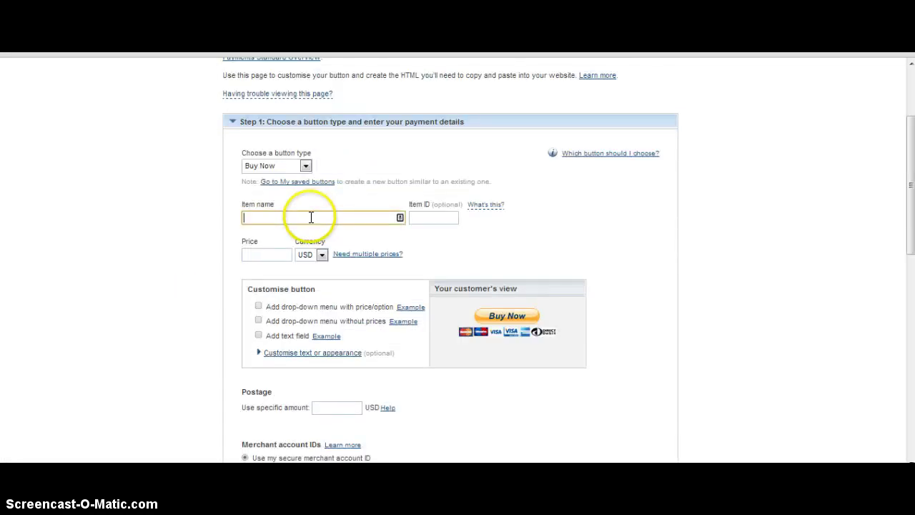
text(t)
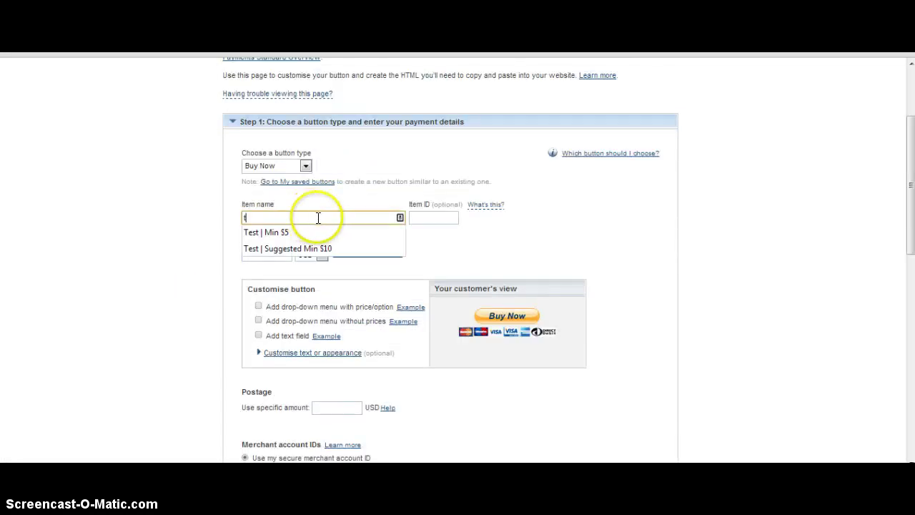
click(326, 248)
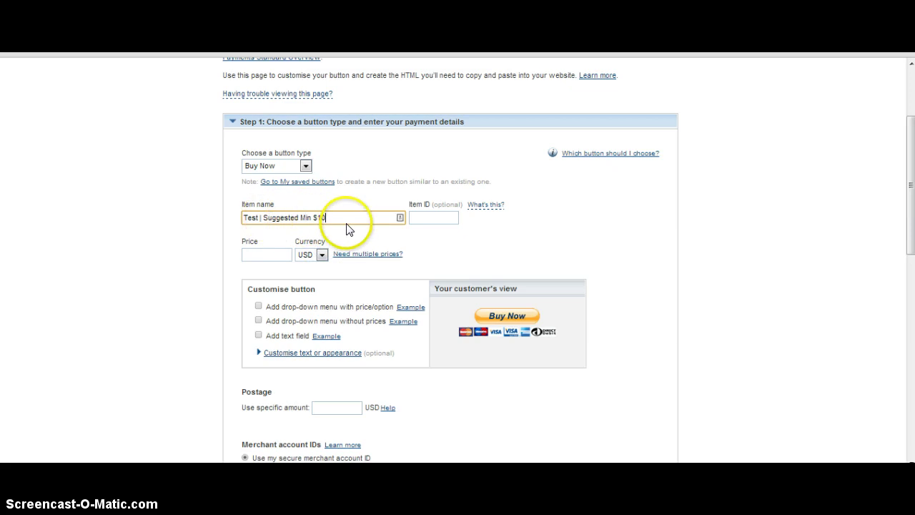
click(278, 254)
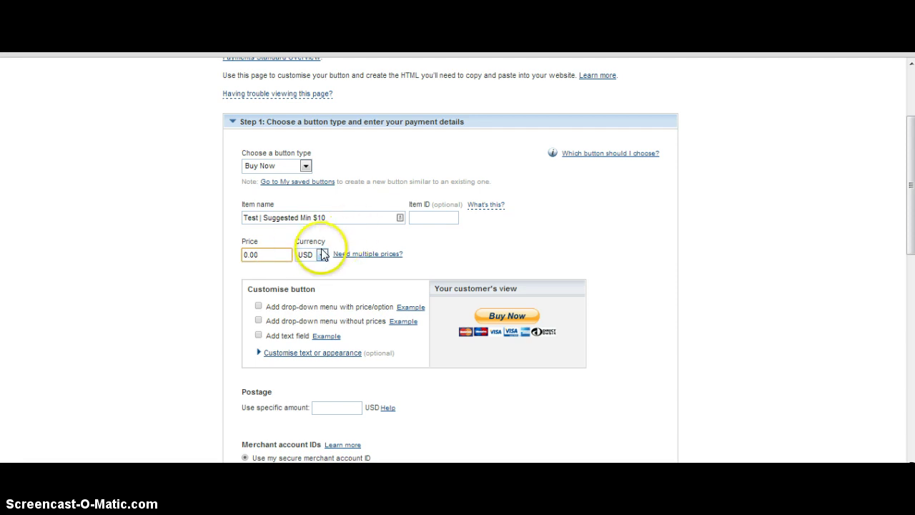
Step: Switch to 'Use your own button image' and enter the uploaded cooltext1293666724.png URL
click(261, 355)
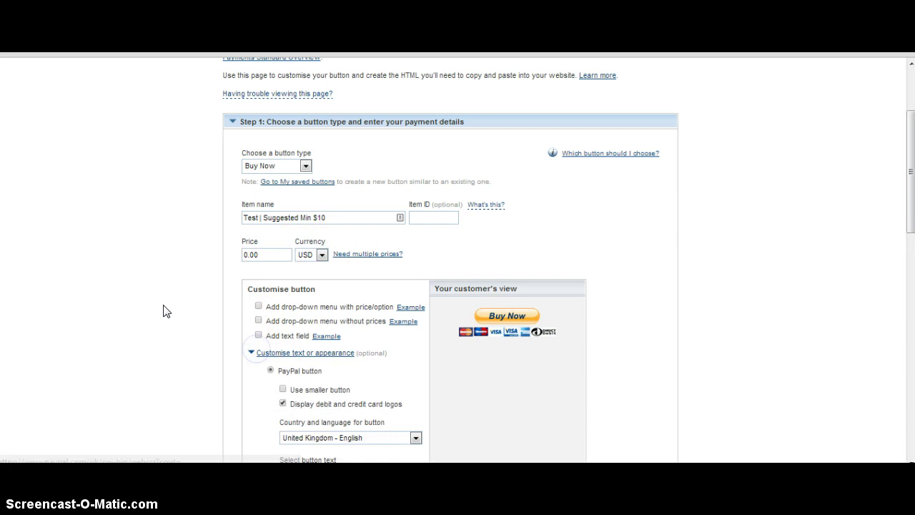
scroll(164, 311, down, 3)
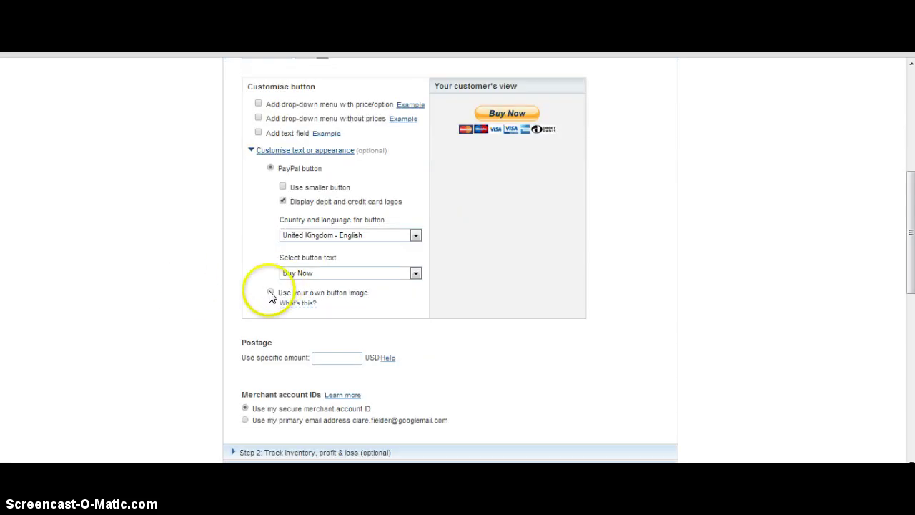
click(270, 292)
click(285, 207)
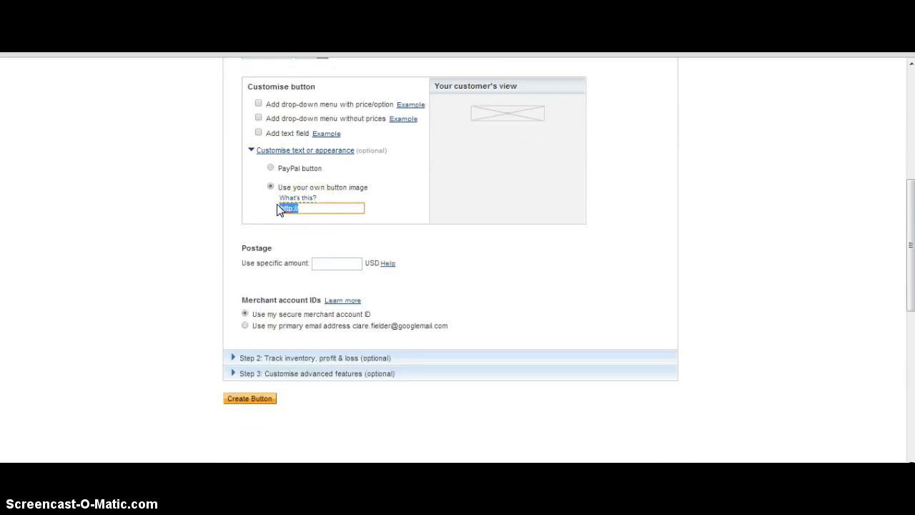
click(293, 209)
Step: Create the Buy Now button, select all its HTML code, and return to the WordPress Pages list
click(251, 399)
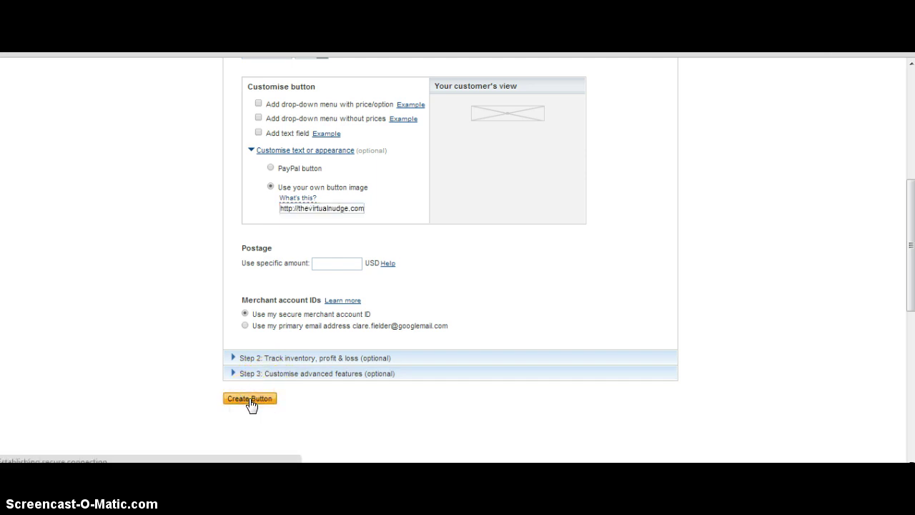
scroll(127, 329, down, 2)
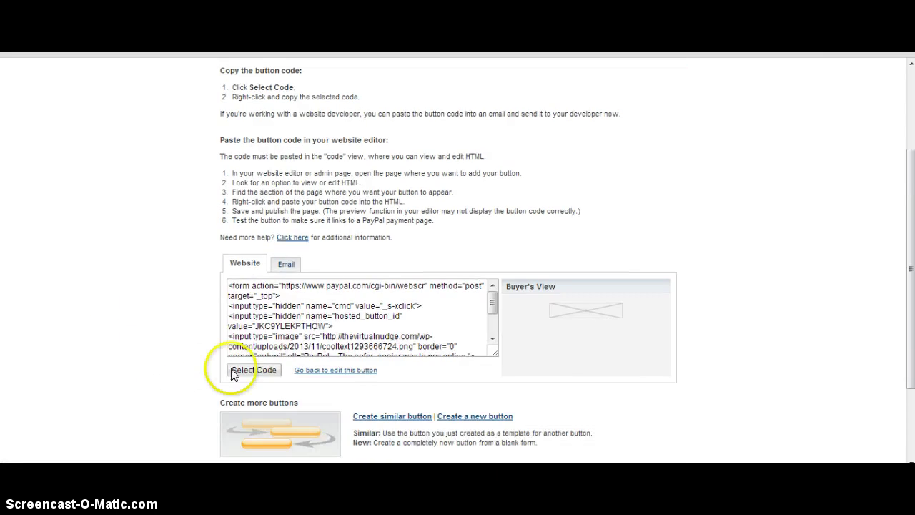
click(254, 370)
key(ctrl+c)
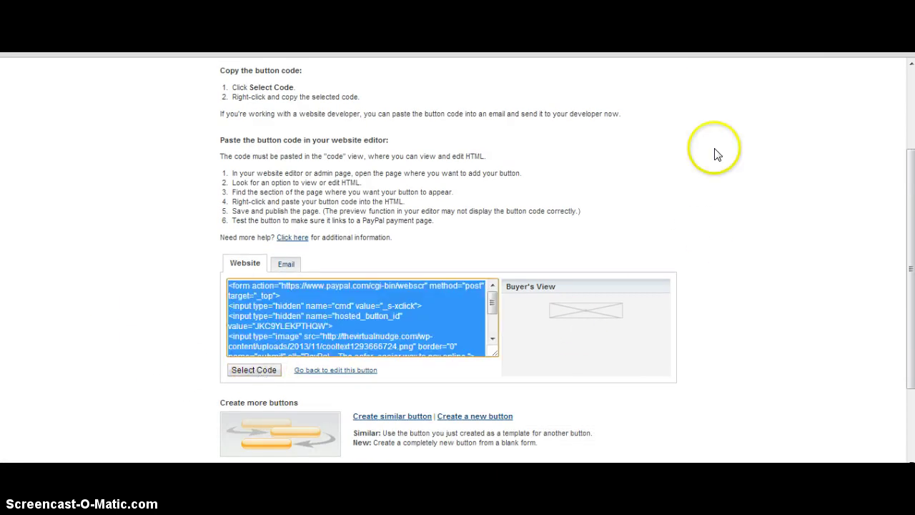
key(ctrl+Tab)
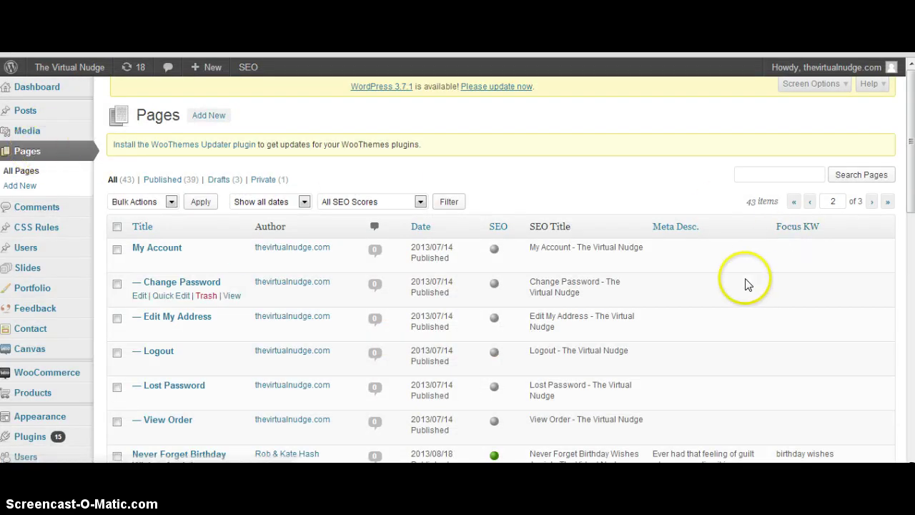
Step: Open the Pep Talk page from the Pages list in the editor and scroll to its content
scroll(746, 282, down, 4)
scroll(746, 281, down, 2)
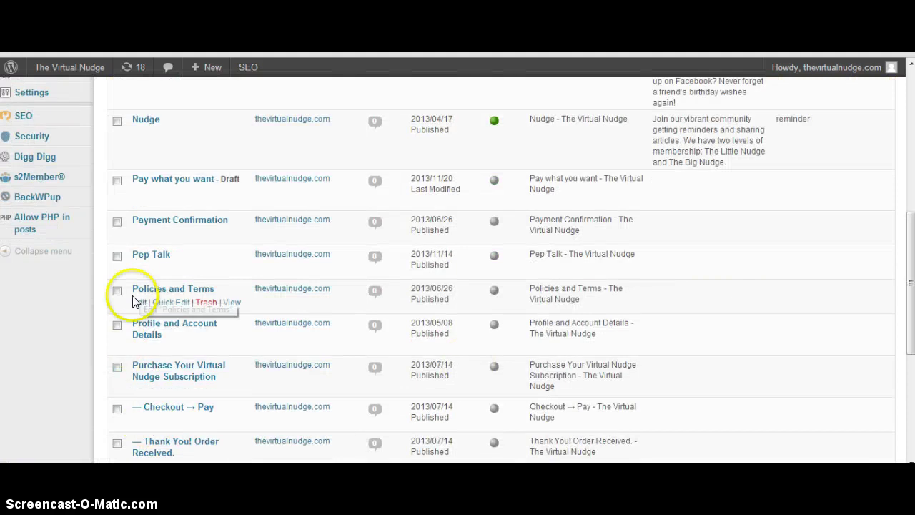
click(139, 271)
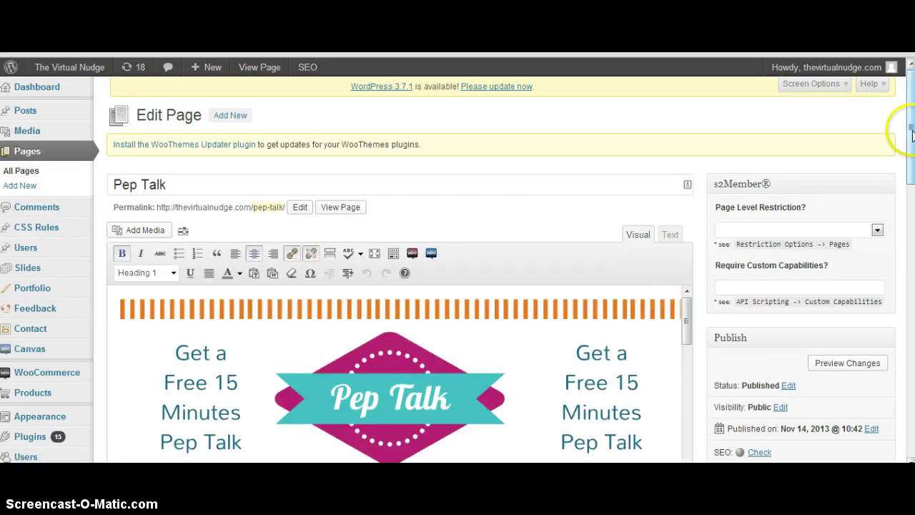
drag(911, 127, 912, 156)
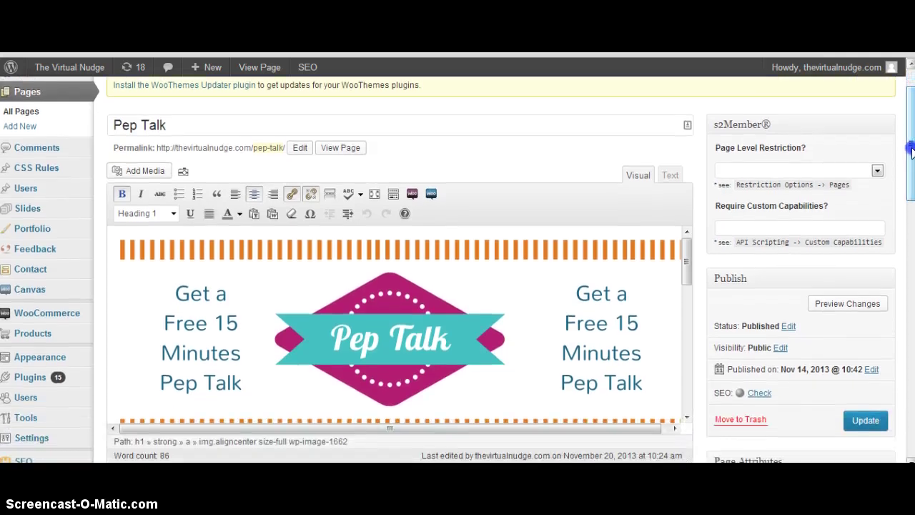
scroll(562, 294, down, 10)
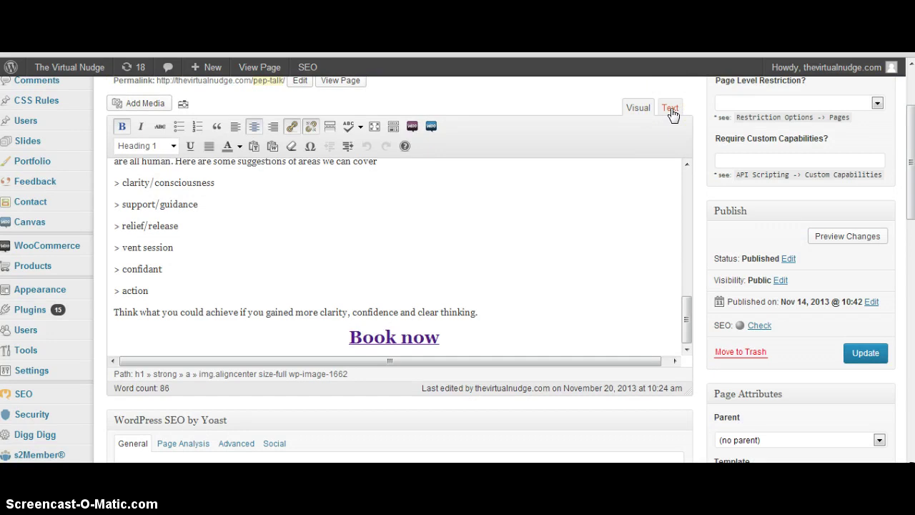
Step: In the Text view, paste the PayPal button code on a new line after the Book now link
click(671, 109)
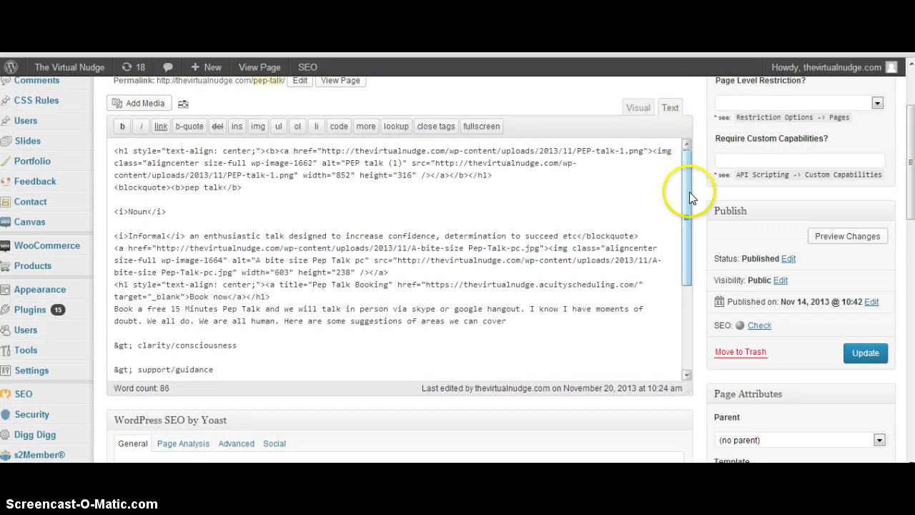
drag(687, 191, 683, 298)
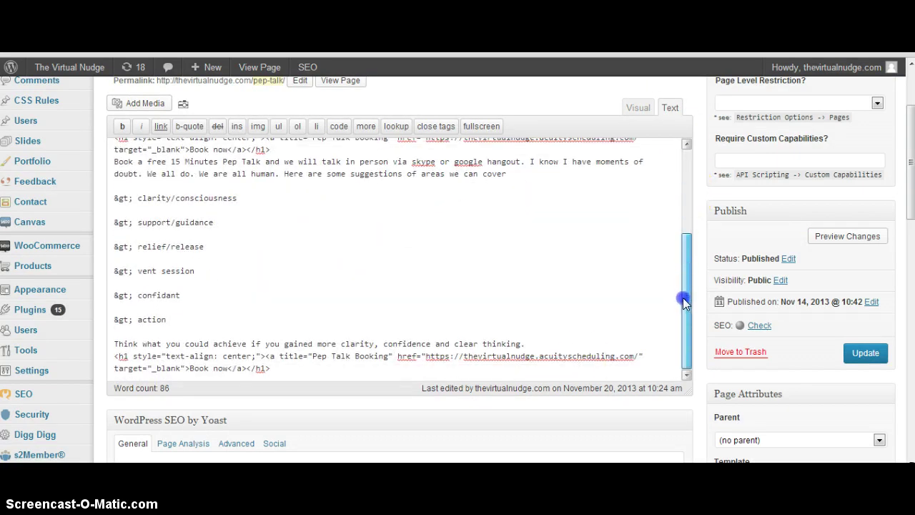
click(585, 364)
key(Return)
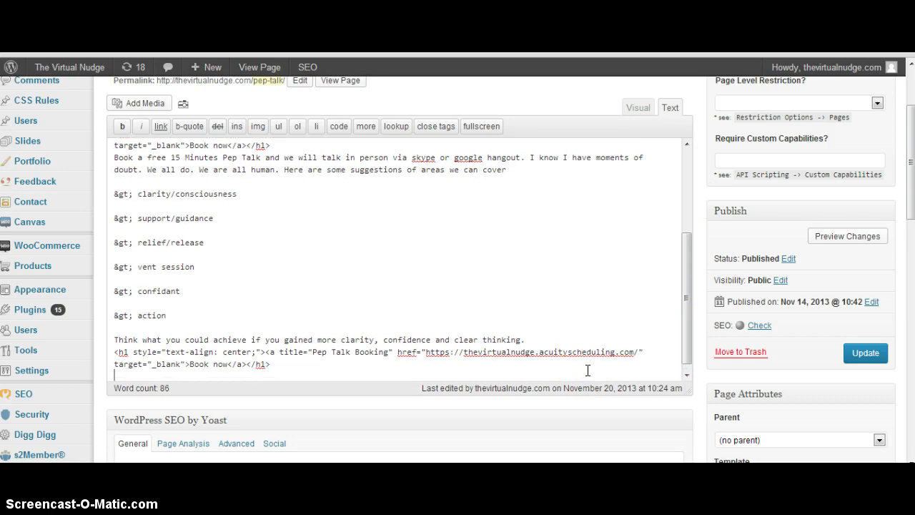
key(ctrl+v)
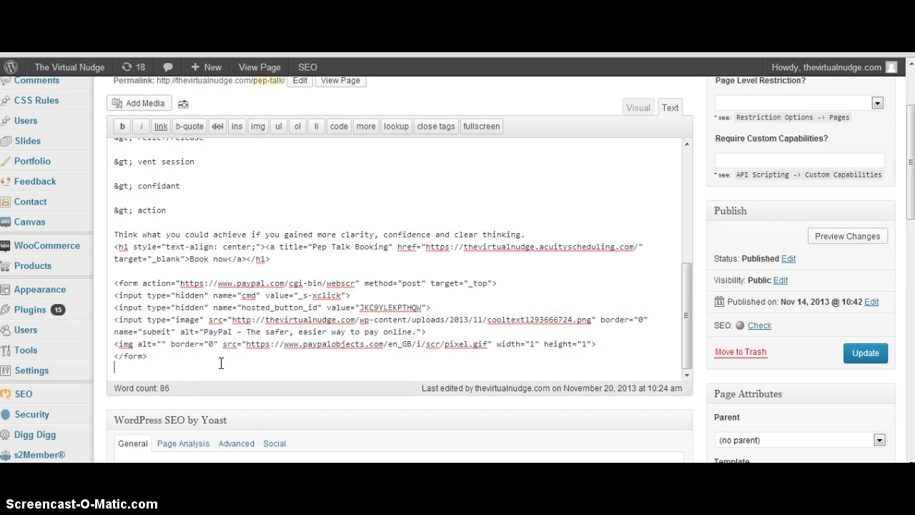
Step: Update the Pep Talk page and preview the changes
click(864, 358)
click(850, 237)
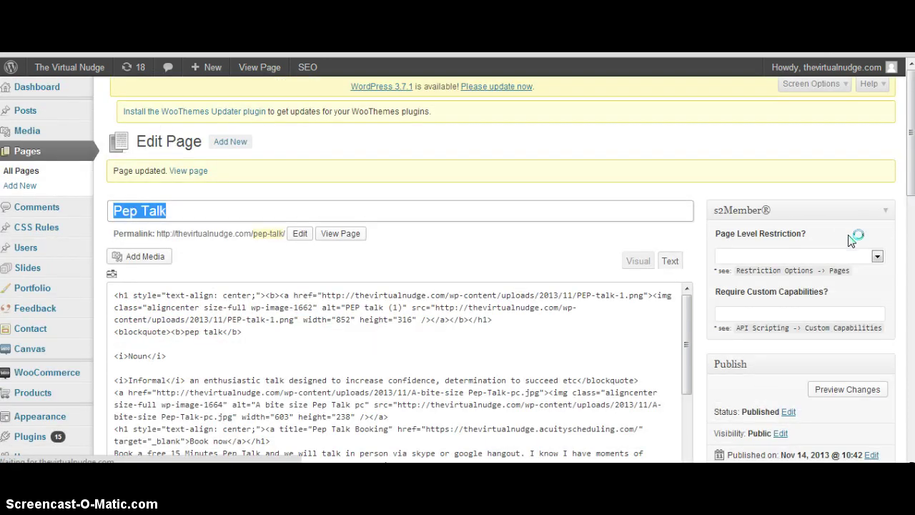
click(847, 388)
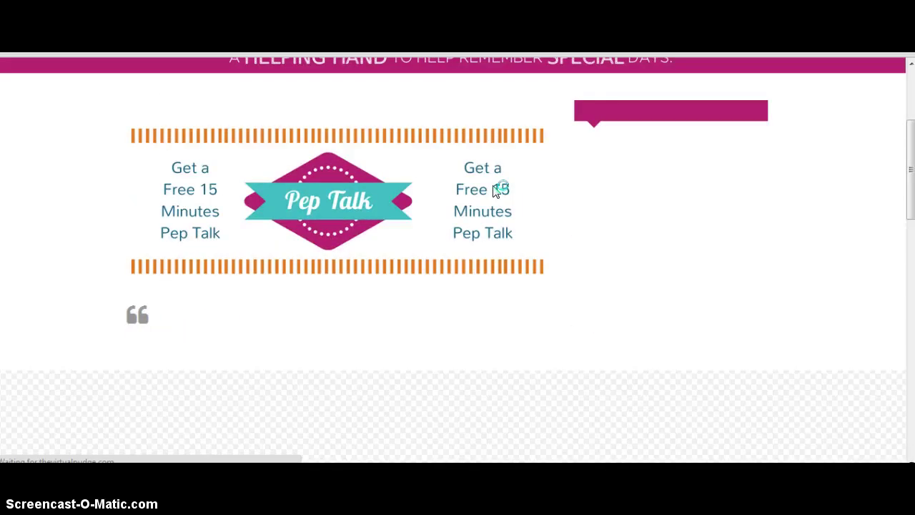
Step: Find the new Pay what you want button under Book now and click it to test it
scroll(496, 191, down, 2)
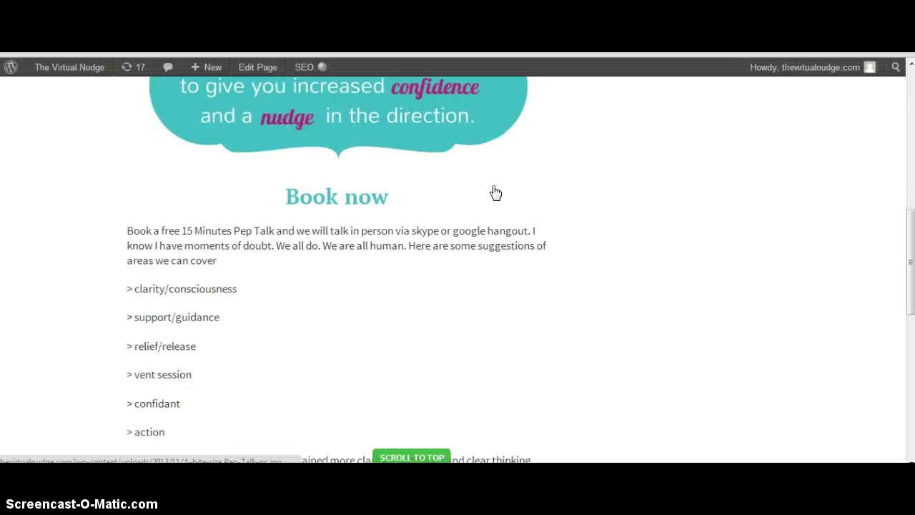
scroll(495, 192, down, 7)
scroll(496, 191, up, 1)
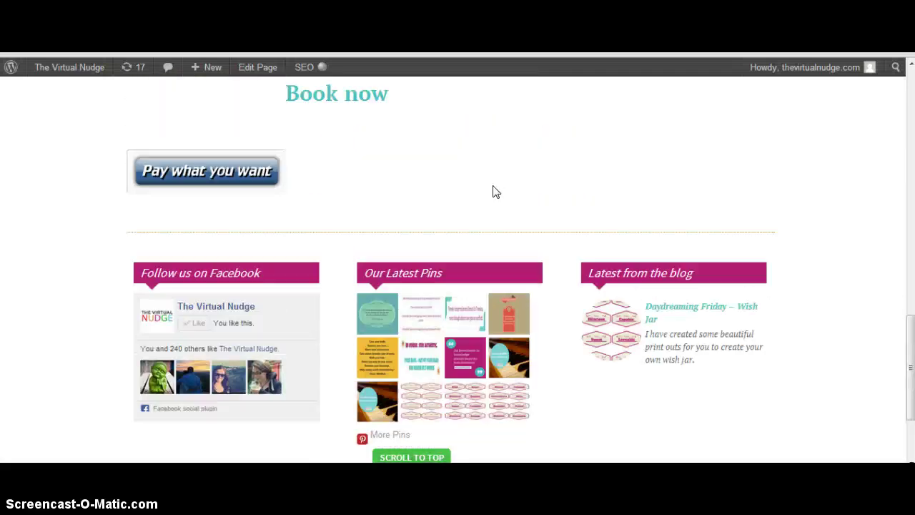
click(200, 175)
Step: Go to PayPal checkout, update the item price to $10.00, then switch to the Facebook tab
click(203, 179)
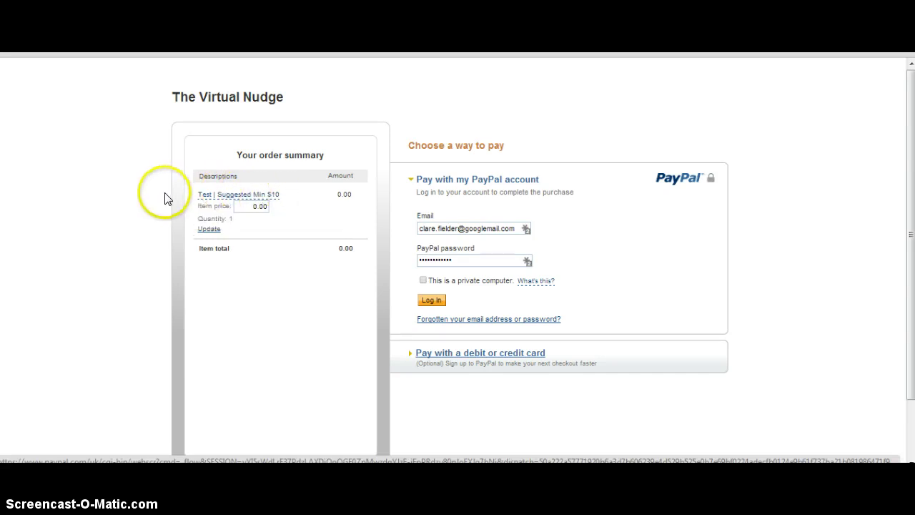
click(245, 206)
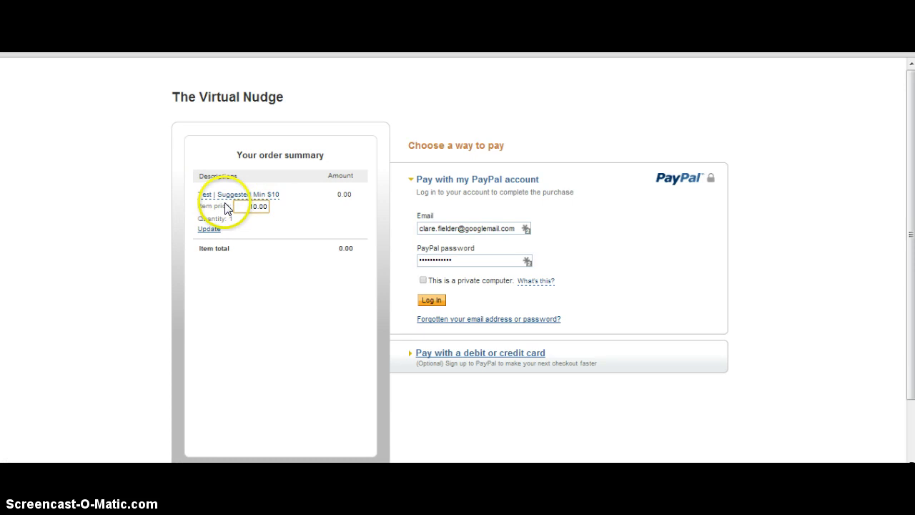
click(210, 228)
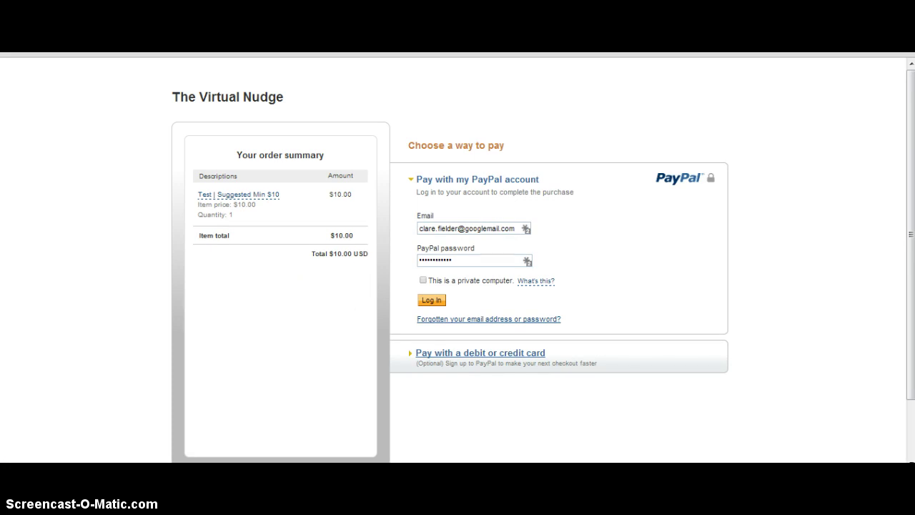
key(ctrl+Tab)
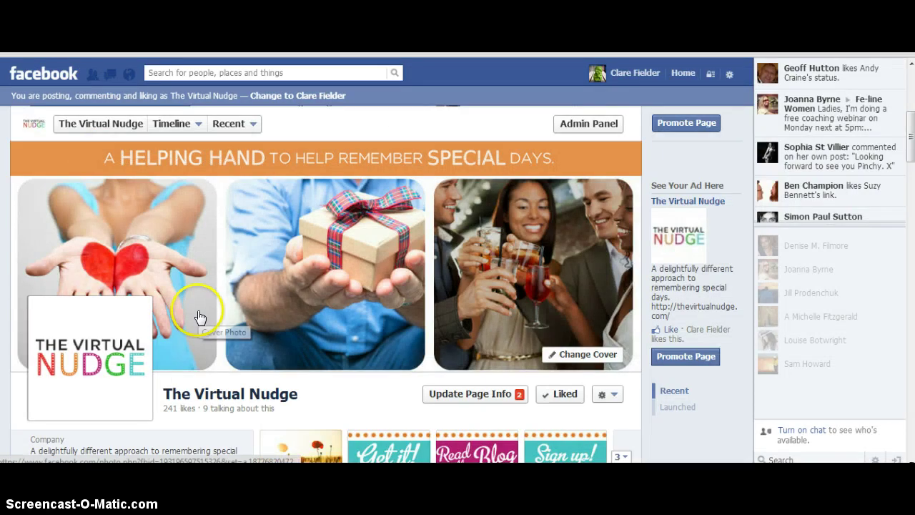
mouse_move(131, 308)
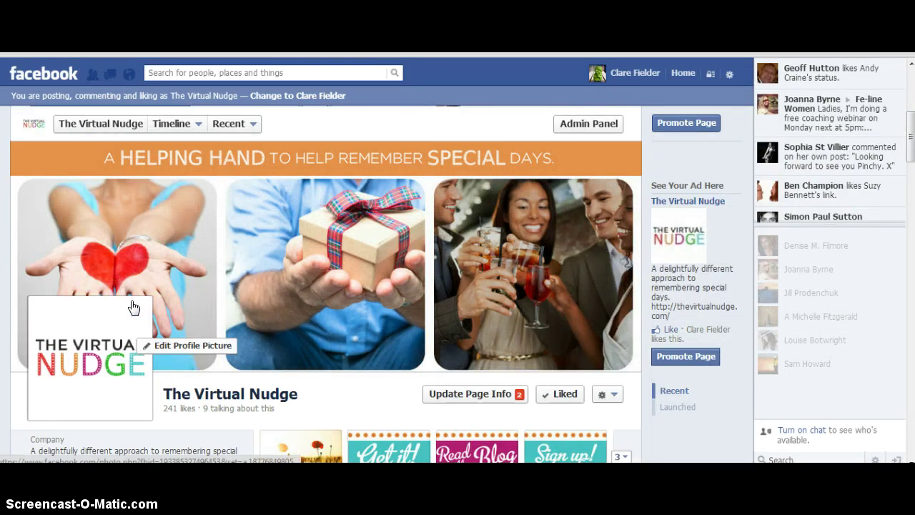